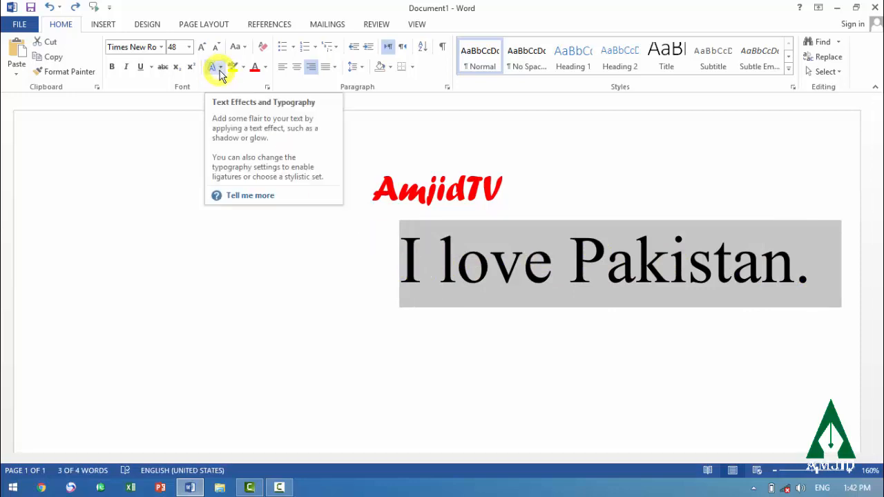
Apply the white-fill, blue-outlined text effect and a yellow highlight to the "I love Pakistan." line
{"action": "left_click", "coordinate": [219, 67]}
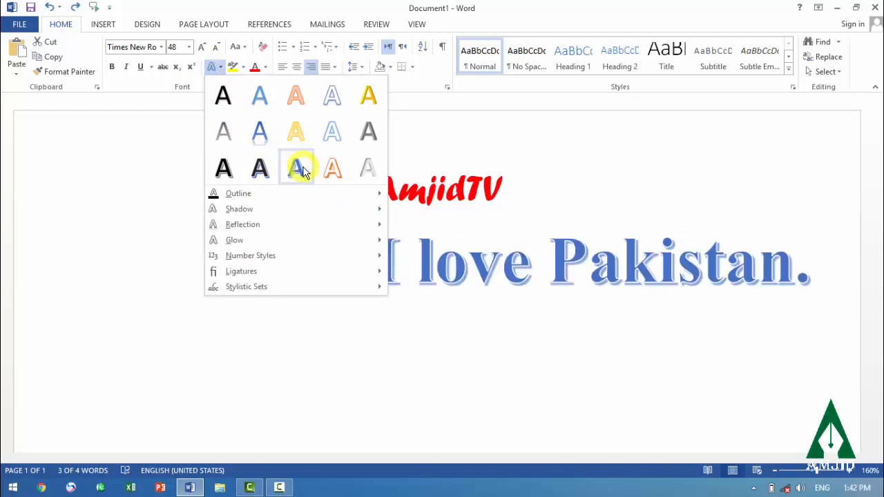
{"action": "left_click", "coordinate": [332, 133]}
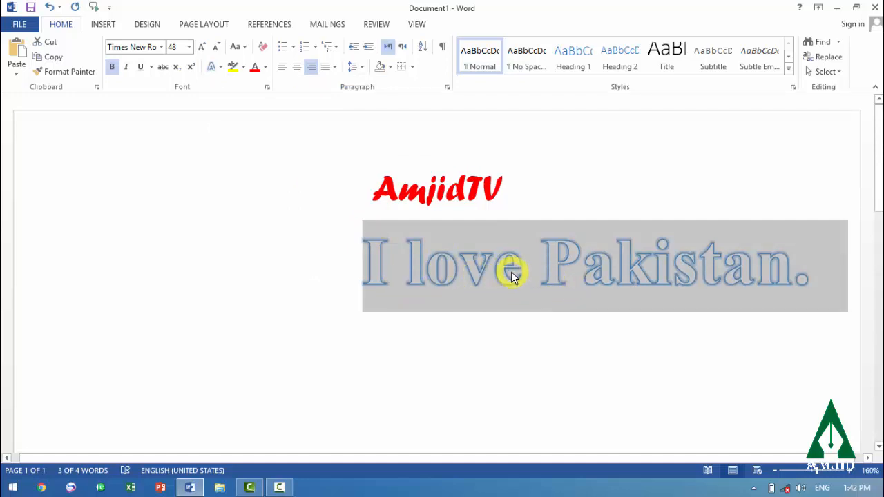
{"action": "left_click", "coordinate": [234, 70]}
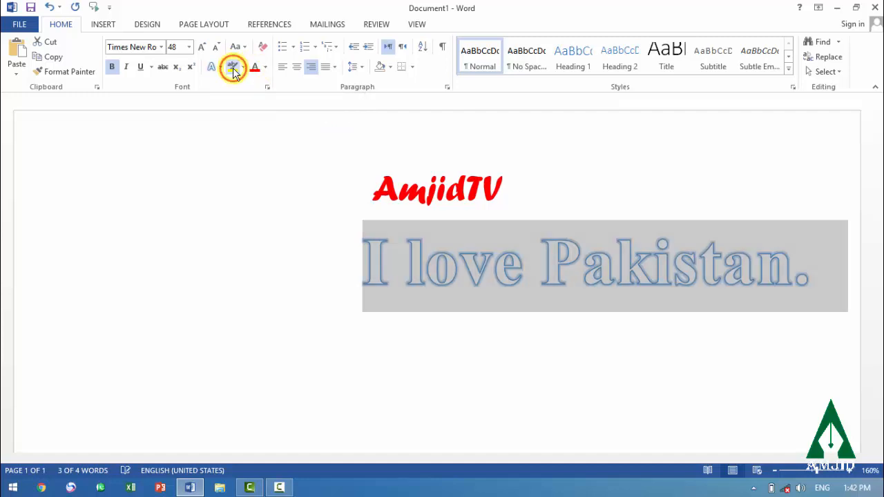
{"action": "left_click", "coordinate": [512, 371]}
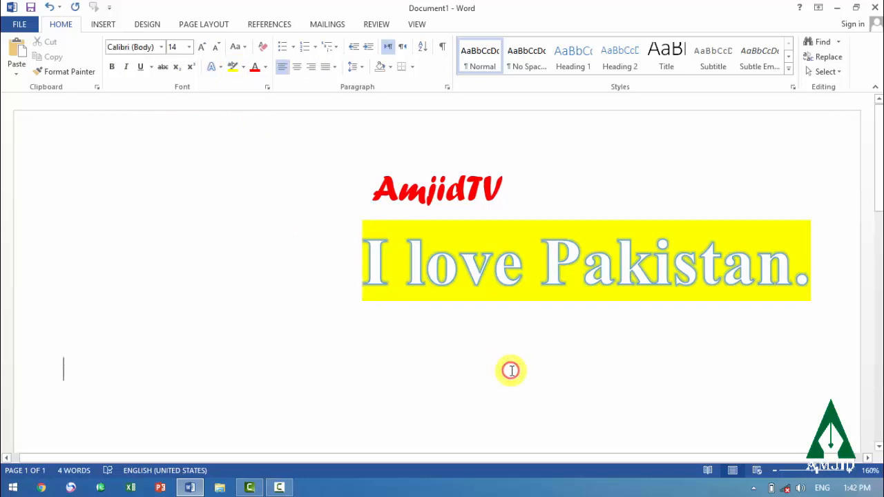
{"action": "left_click", "coordinate": [245, 68]}
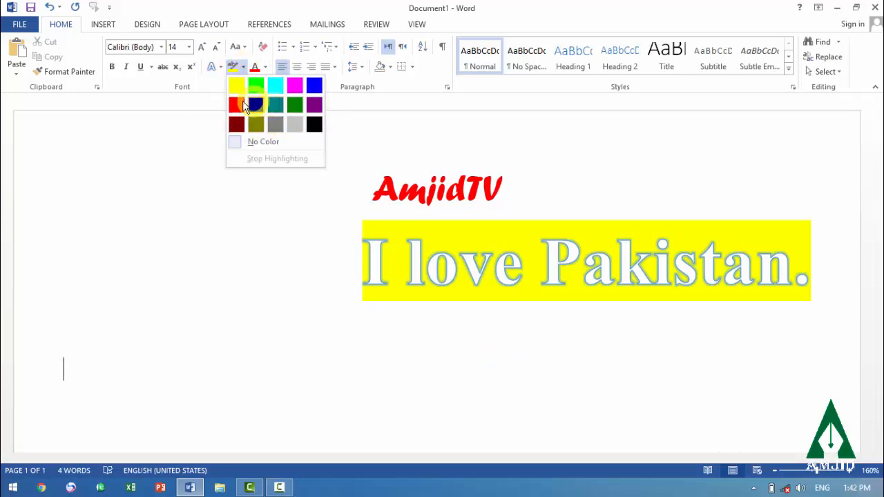
{"action": "left_click", "coordinate": [311, 344]}
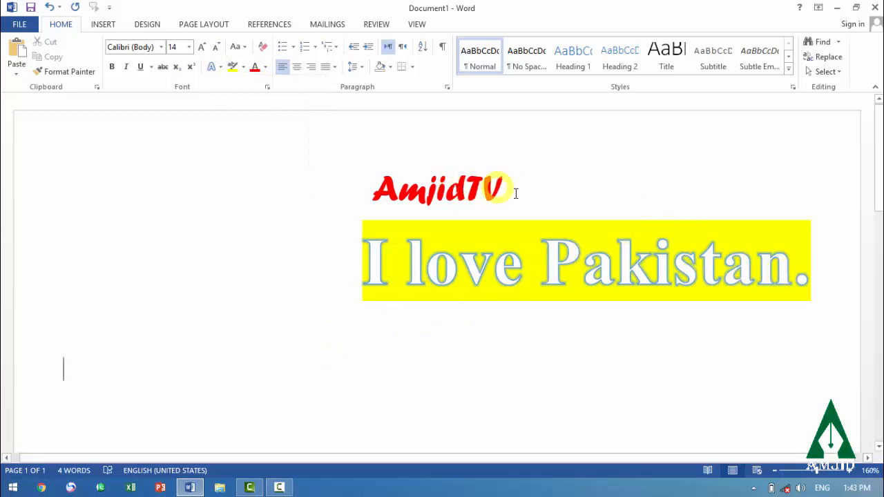
Change the font color of the "AmjidTV" heading to the darker orange theme color
{"action": "left_click_drag", "start_coordinate": [503, 187], "coordinate": [373, 188]}
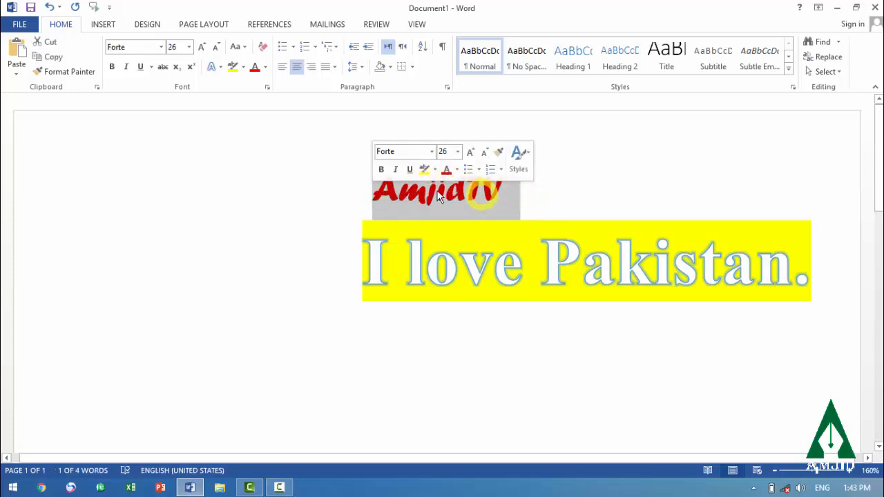
{"action": "left_click", "coordinate": [266, 68]}
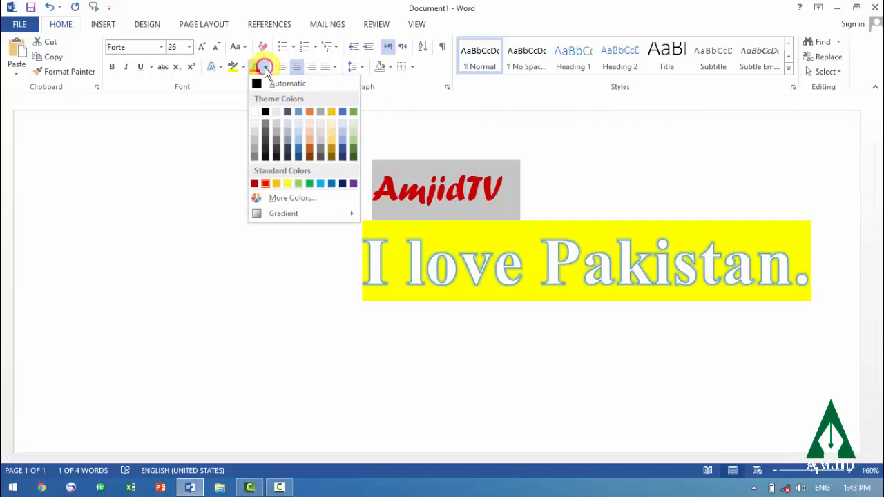
{"action": "left_click", "coordinate": [311, 150]}
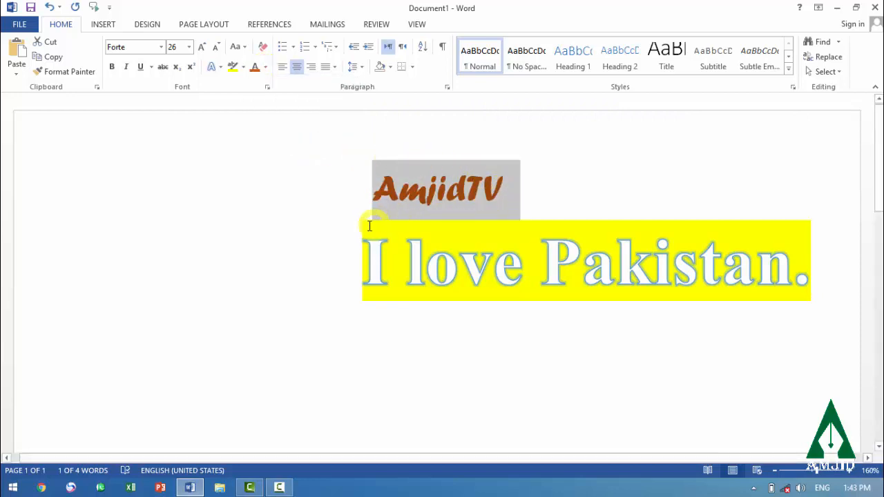
{"action": "left_click", "coordinate": [299, 286]}
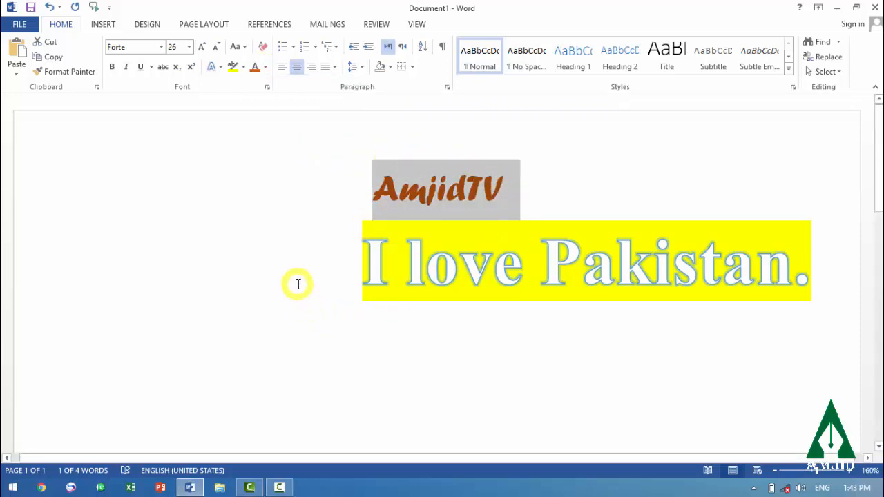
{"action": "left_click", "coordinate": [298, 285]}
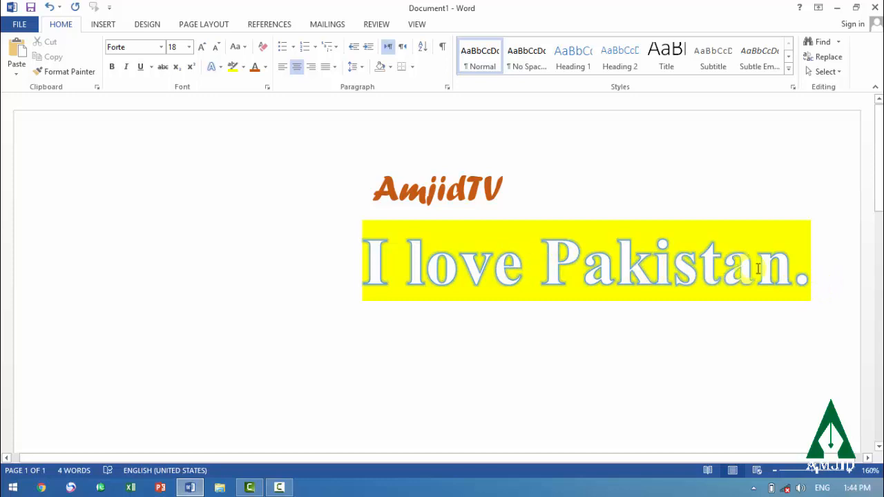
Clear all formatting from the "AmjidTV" and "I love Pakistan." lines
{"action": "left_click_drag", "start_coordinate": [823, 273], "coordinate": [336, 204]}
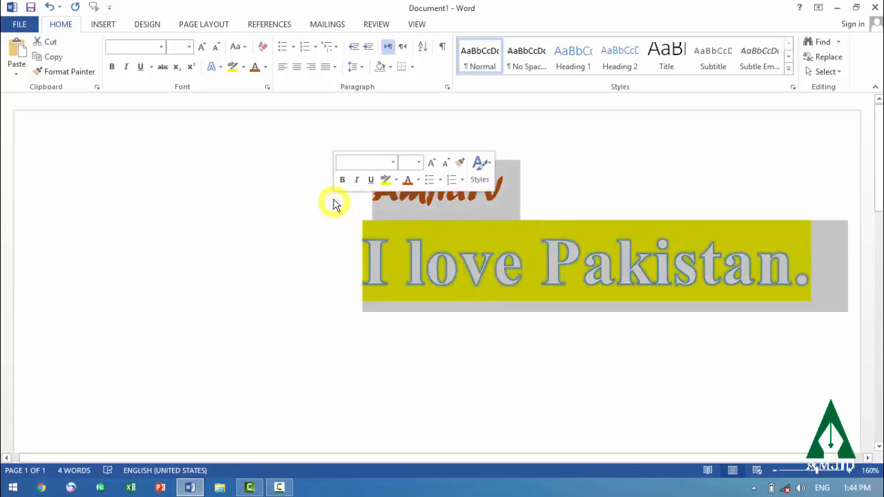
{"action": "left_click", "coordinate": [263, 47]}
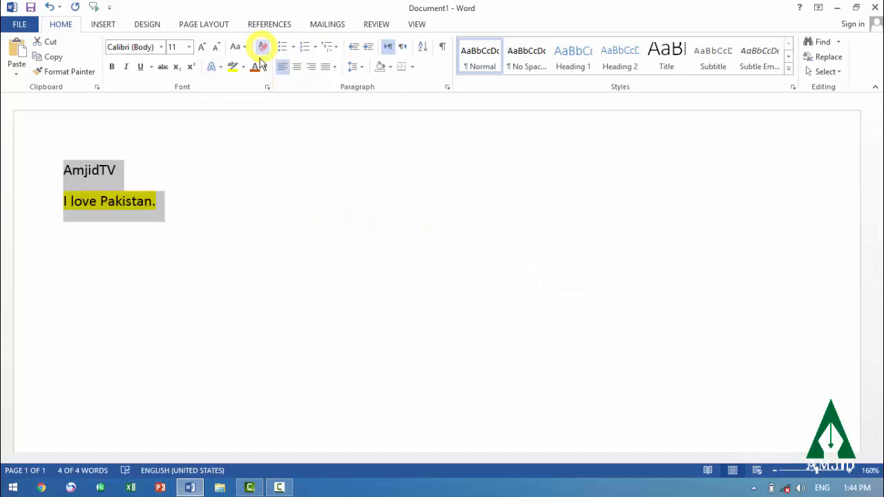
{"action": "double_click", "coordinate": [261, 249]}
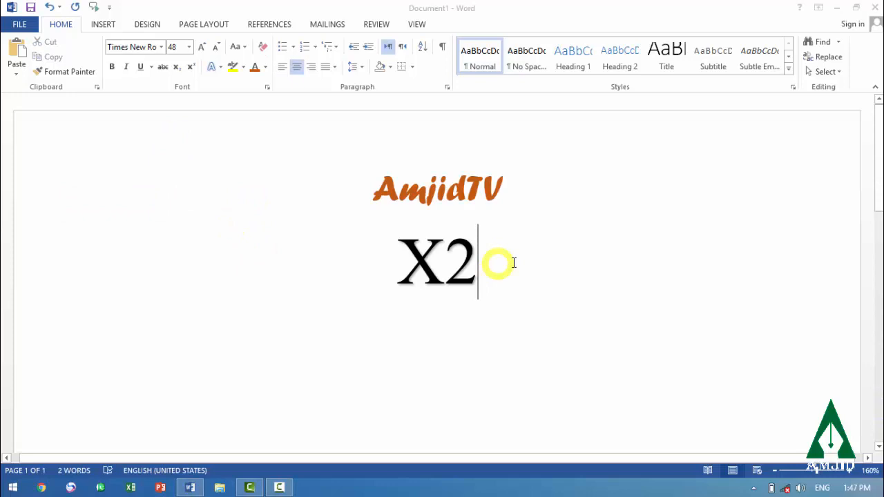
Format the 2 in "X2" as superscript, and switch it to subscript
{"action": "left_click", "coordinate": [501, 263]}
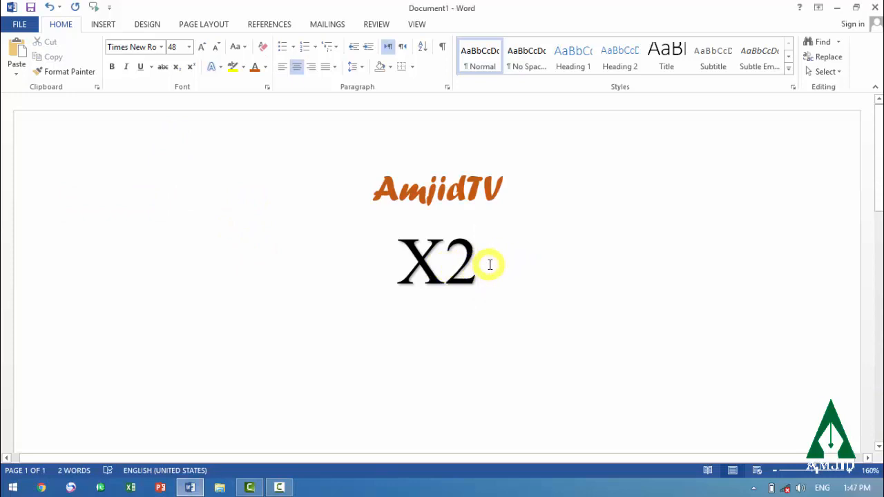
{"action": "left_click_drag", "start_coordinate": [475, 262], "coordinate": [456, 262]}
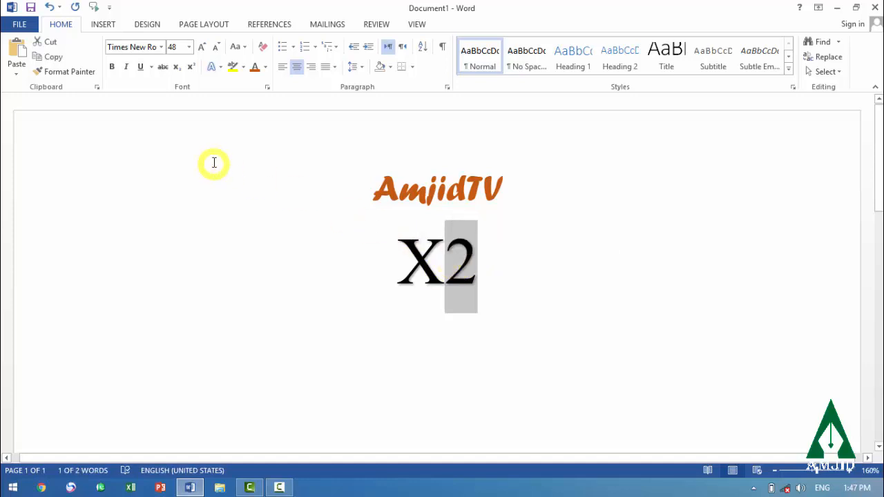
{"action": "left_click", "coordinate": [191, 68]}
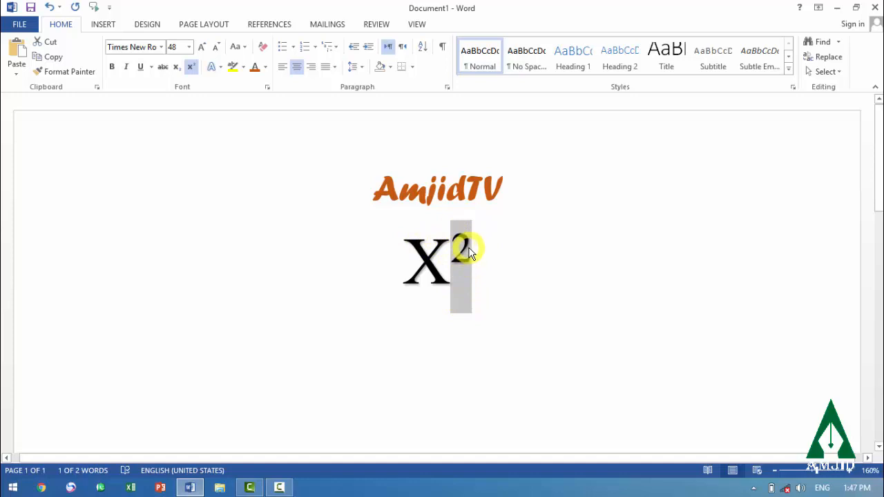
{"action": "left_click", "coordinate": [176, 68]}
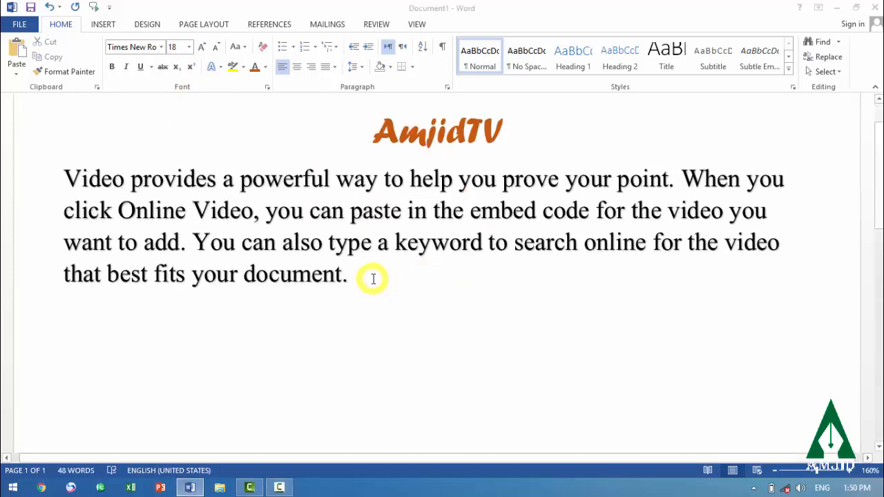
Set the paragraph below the heading to justified, right and left alignment in turn, ending with centered
{"action": "left_click_drag", "start_coordinate": [366, 277], "coordinate": [70, 182]}
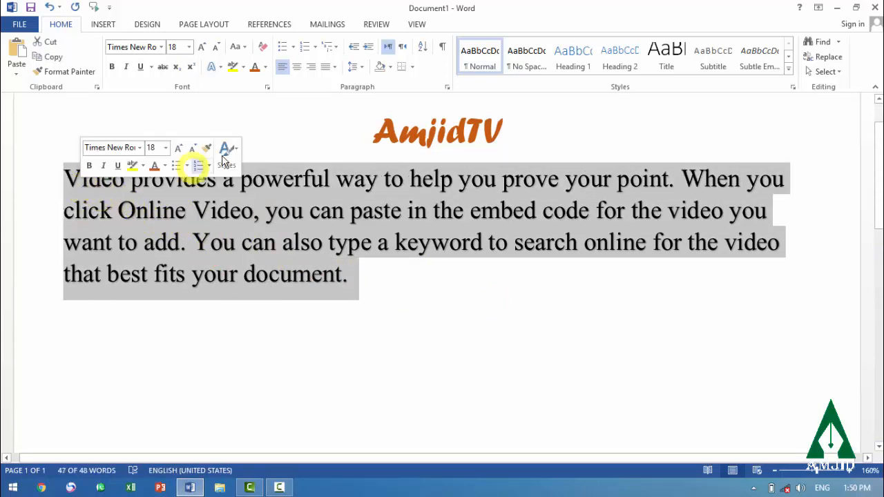
{"action": "left_click", "coordinate": [328, 67]}
{"action": "left_click", "coordinate": [337, 87]}
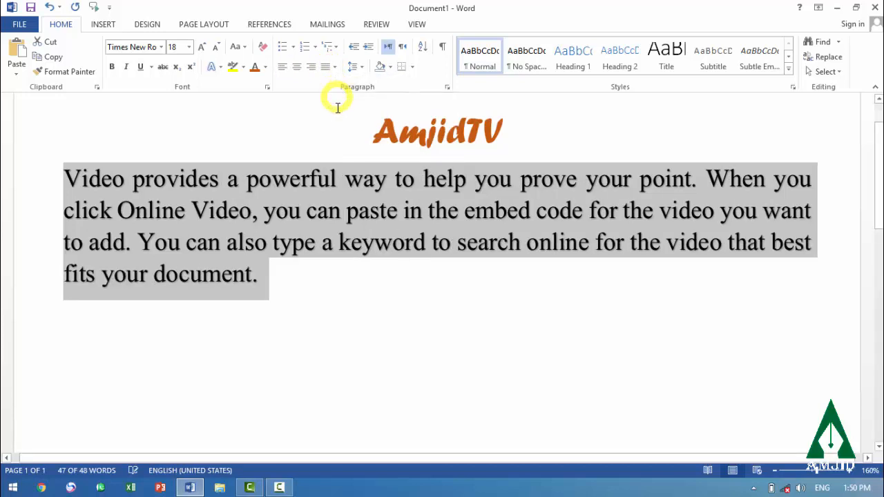
{"action": "left_click", "coordinate": [313, 69]}
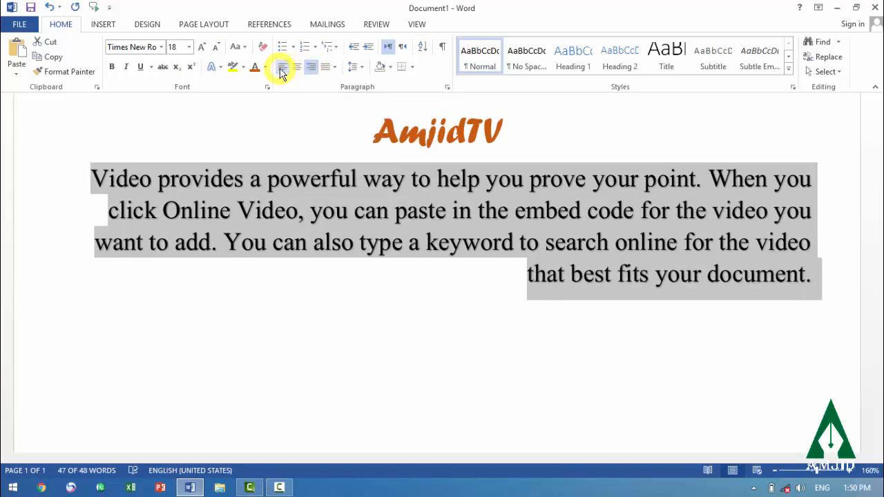
{"action": "left_click", "coordinate": [282, 67]}
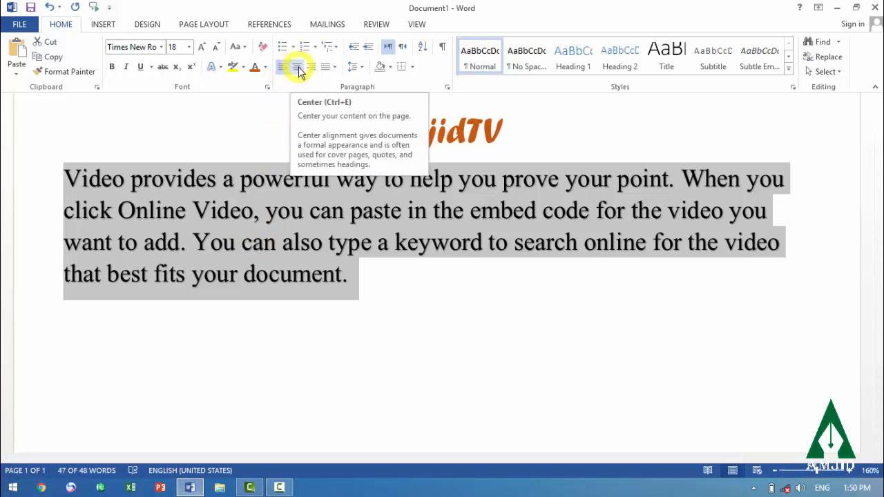
{"action": "left_click", "coordinate": [297, 68]}
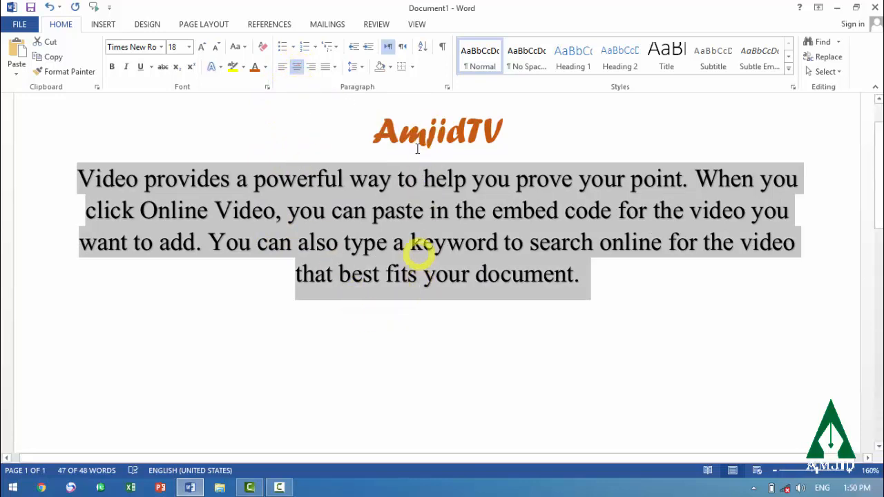
{"action": "left_click", "coordinate": [449, 371]}
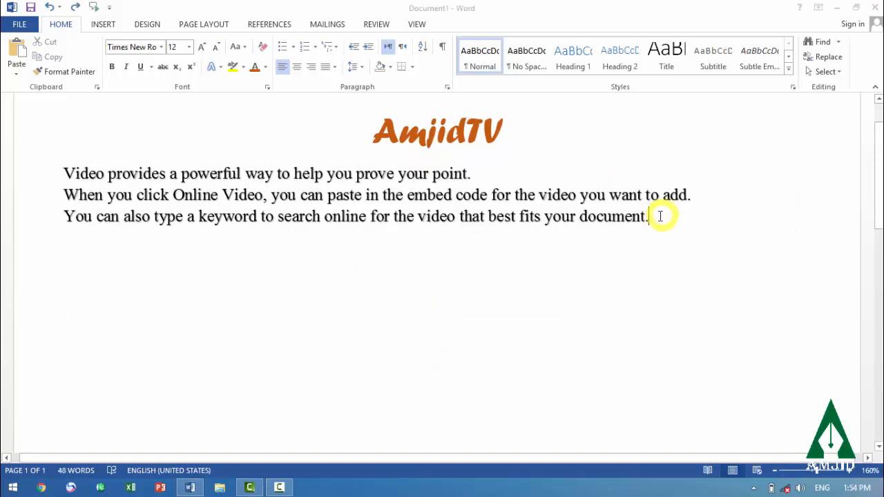
Format the three sentences below the heading as a bulleted list, and switch it to a numbered list
{"action": "left_click", "coordinate": [660, 217]}
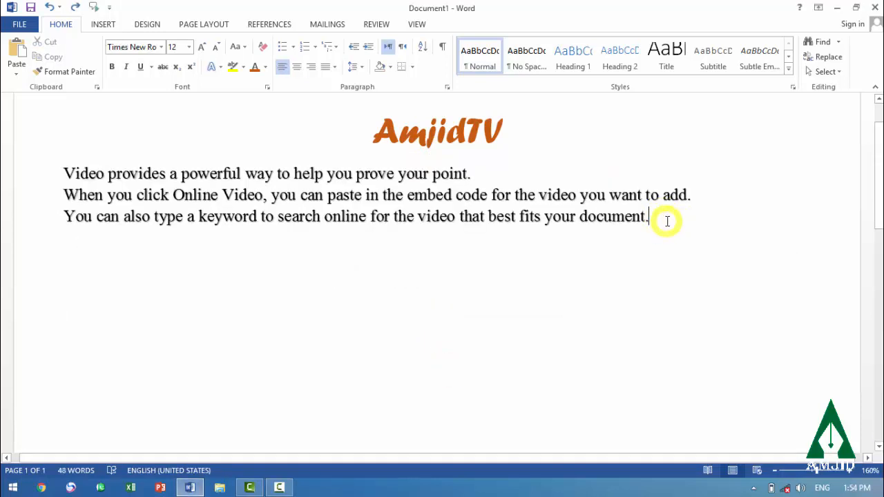
{"action": "left_click_drag", "start_coordinate": [667, 221], "coordinate": [67, 174]}
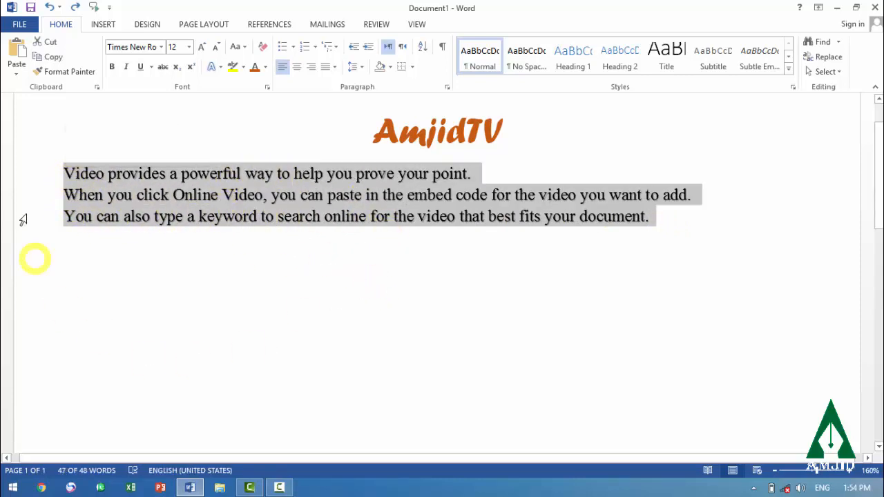
{"action": "left_click", "coordinate": [284, 48]}
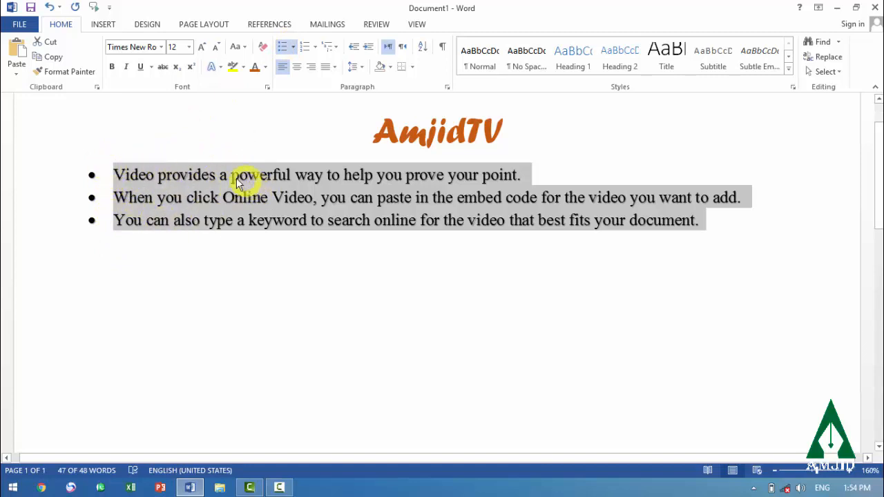
{"action": "left_click", "coordinate": [306, 47]}
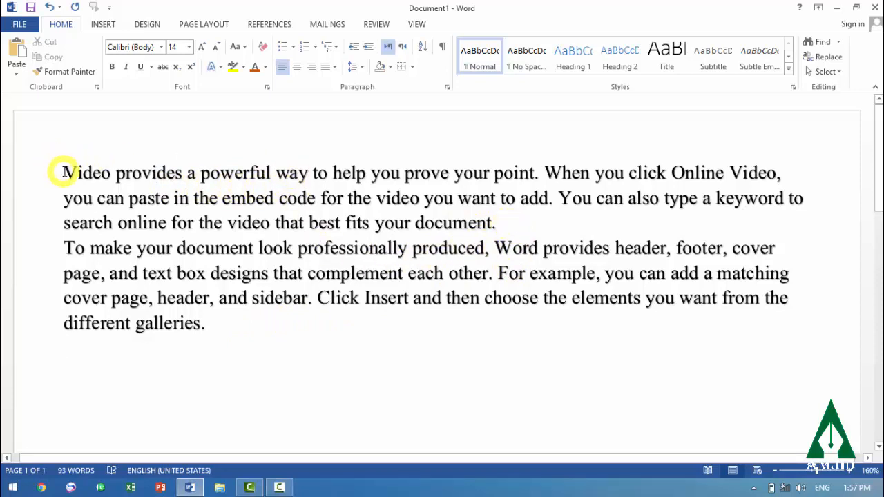
Increase the first paragraph's indent by two levels, and decrease it by one level
{"action": "left_click", "coordinate": [370, 47]}
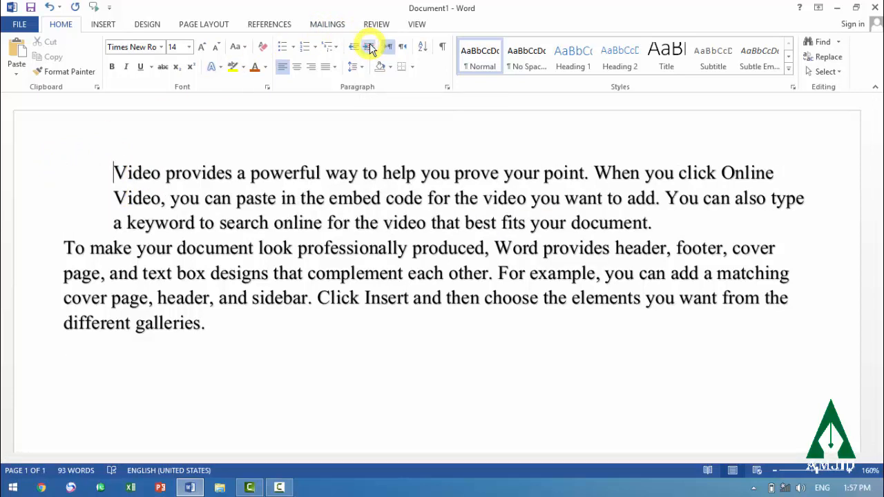
{"action": "left_click", "coordinate": [370, 47]}
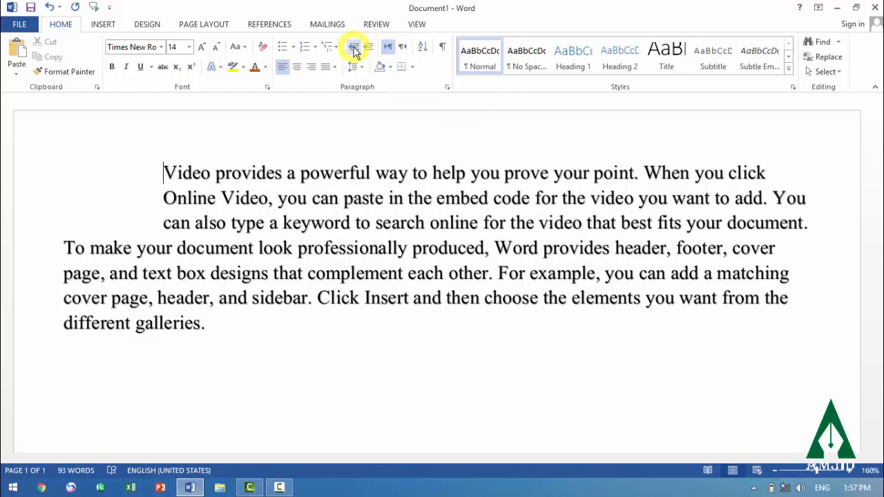
{"action": "left_click", "coordinate": [354, 48]}
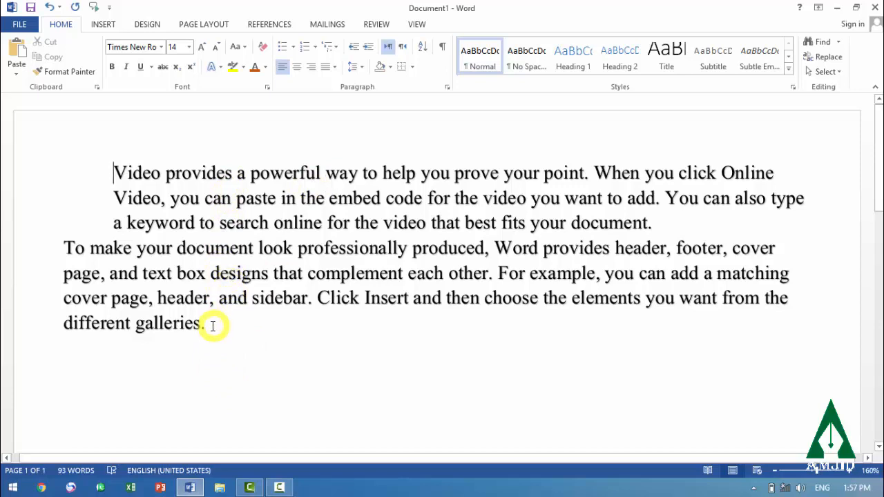
Open the line and paragraph spacing options for both paragraphs
{"action": "left_click_drag", "start_coordinate": [213, 326], "coordinate": [121, 169]}
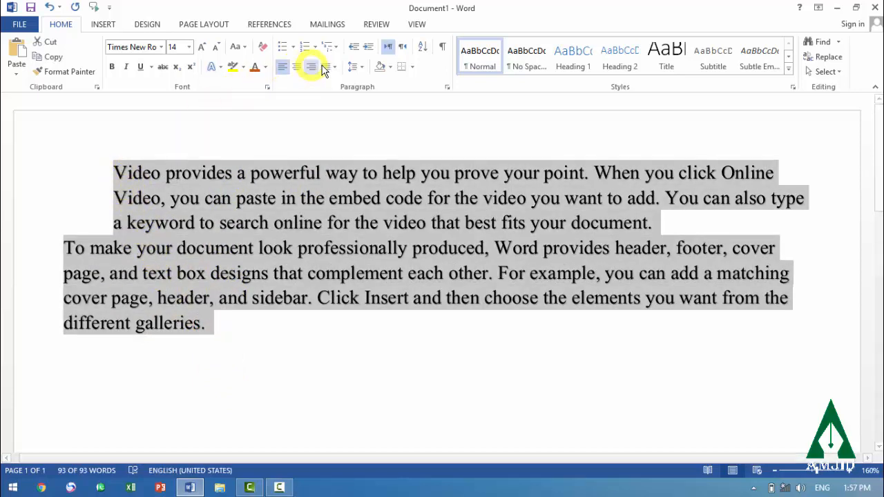
{"action": "left_click", "coordinate": [354, 69]}
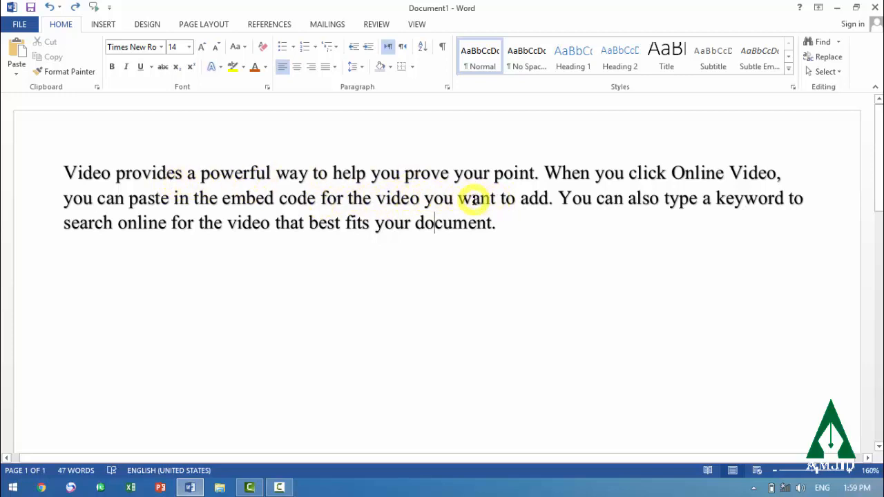
Shade the paragraph with the current light blue-gray color, and change the shading to light gold
{"action": "left_click", "coordinate": [380, 68]}
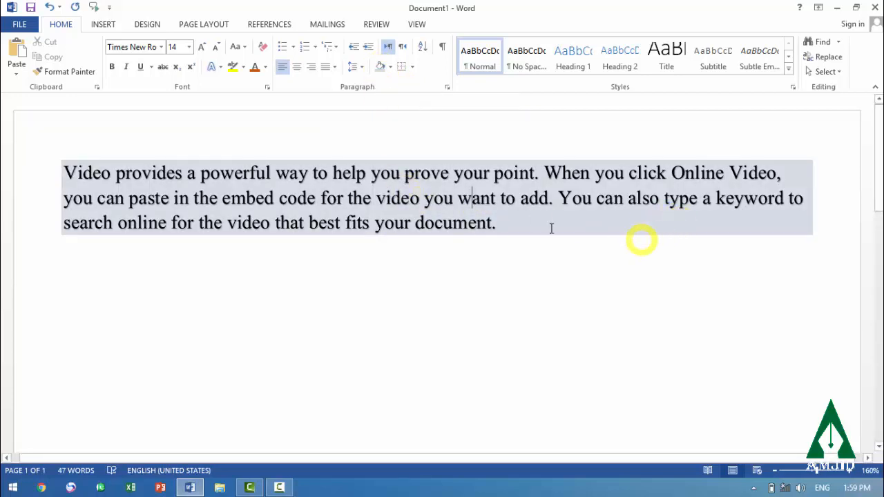
{"action": "left_click", "coordinate": [392, 67]}
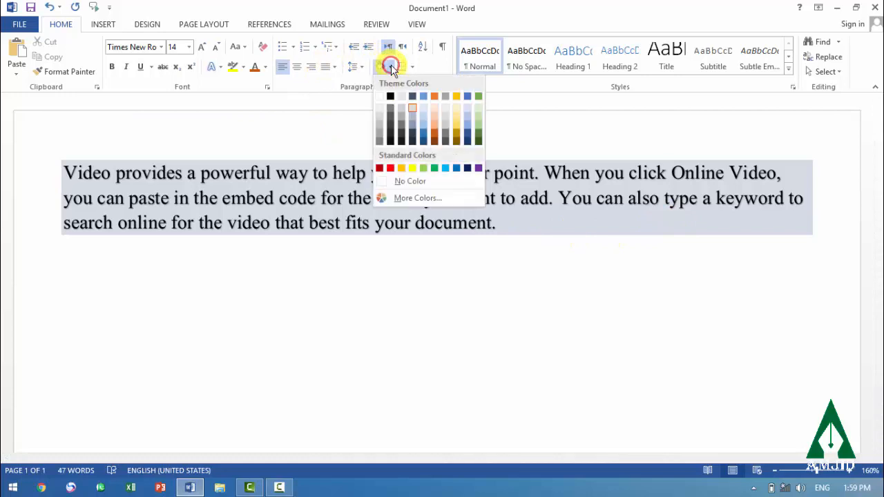
{"action": "left_click", "coordinate": [456, 126]}
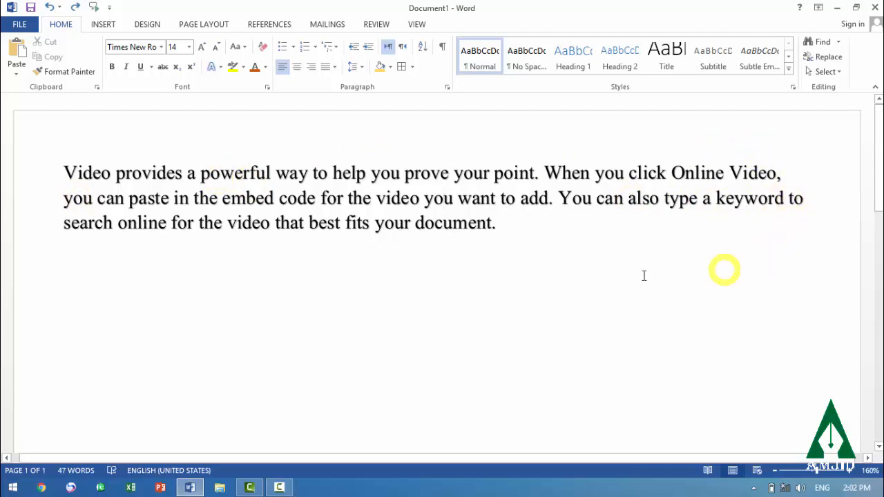
Put a box border around the paragraph, and remove it with No Border
{"action": "left_click", "coordinate": [402, 68]}
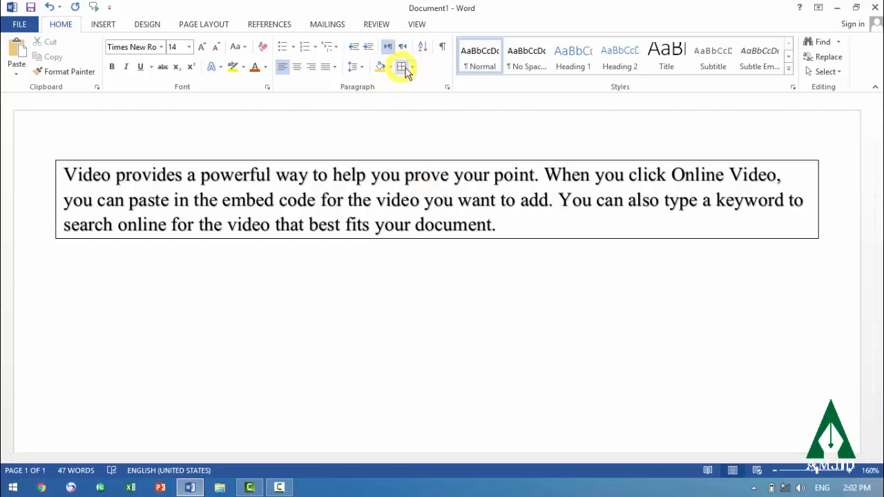
{"action": "left_click", "coordinate": [414, 71]}
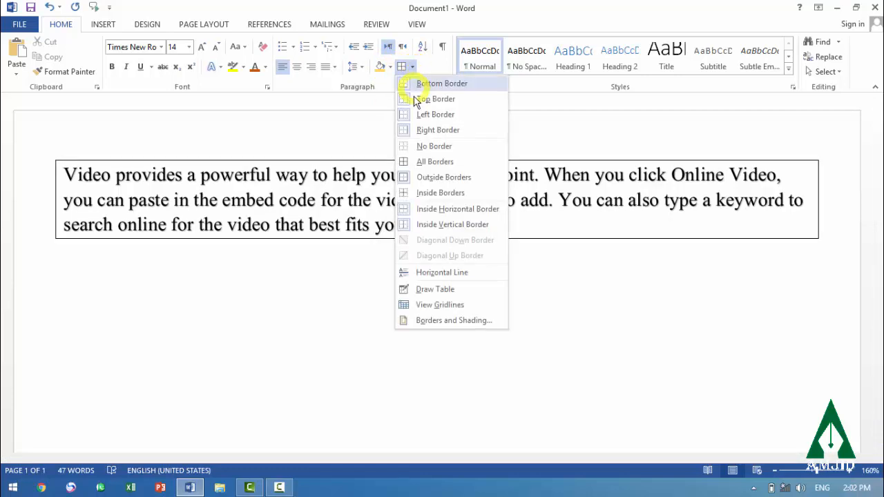
{"action": "left_click", "coordinate": [426, 146]}
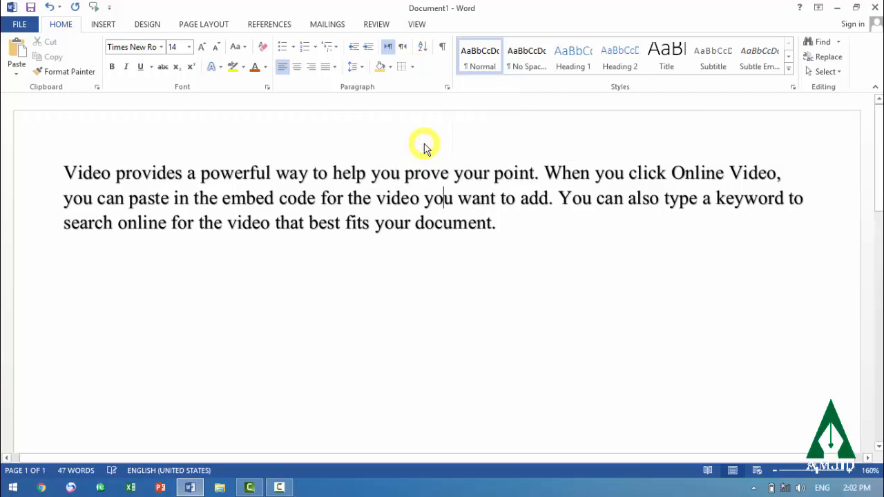
Apply a bottom border to the paragraph
{"action": "left_click", "coordinate": [413, 69]}
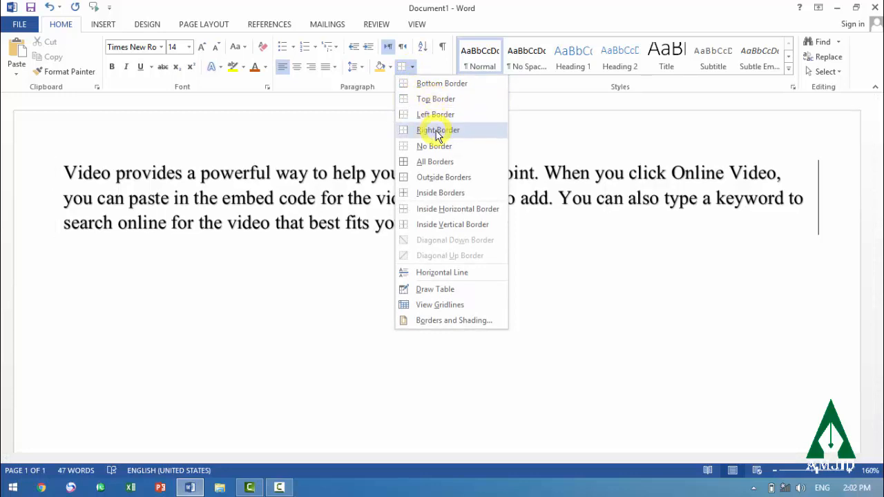
{"action": "left_click", "coordinate": [437, 85]}
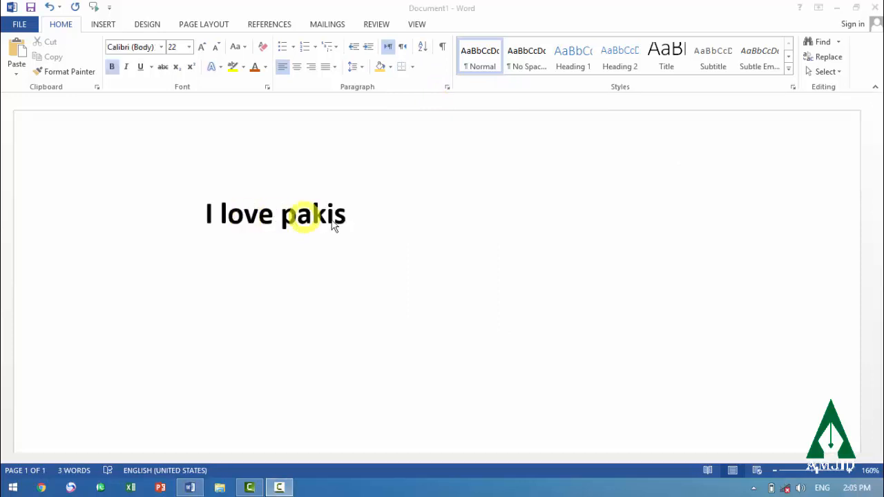
Complete the unfinished line so that it reads "I love Pakistan."
{"action": "left_click", "coordinate": [364, 220]}
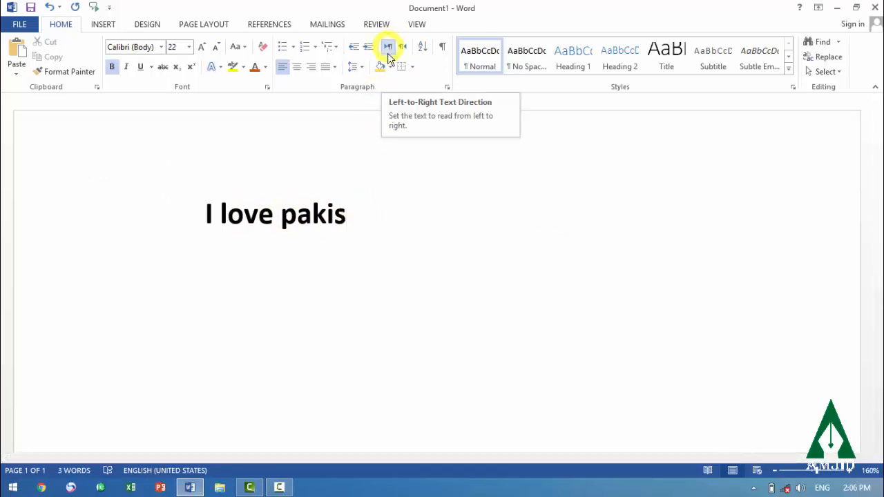
{"action": "type", "text": "ta"}
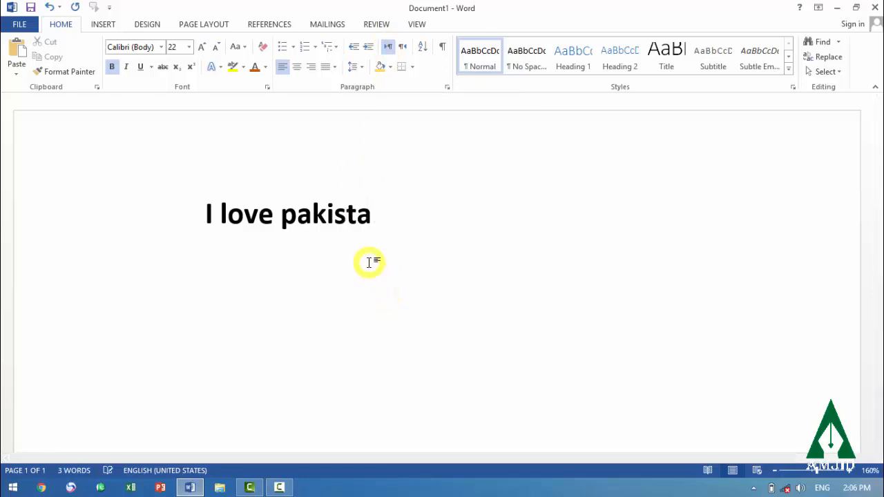
{"action": "type", "text": "n."}
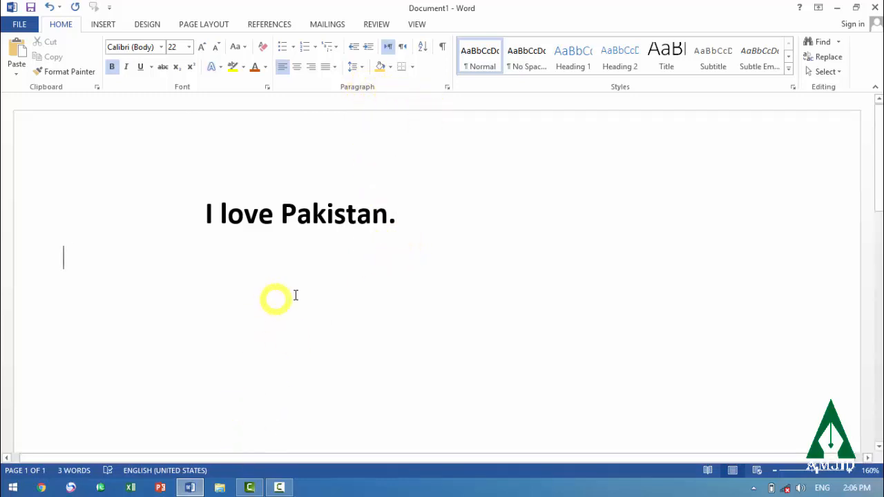
Enter "ام" on the empty line below as right-to-left text, using the Urdu input language
{"action": "key", "text": "alt+shift"}
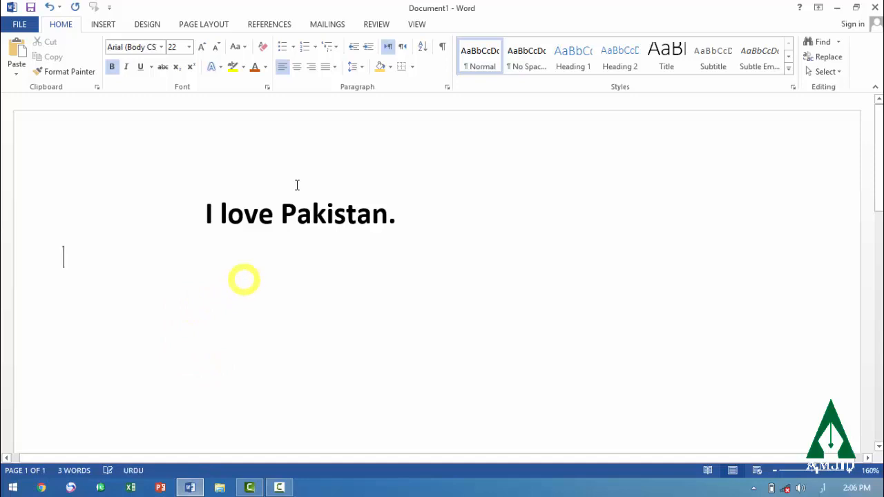
{"action": "left_click", "coordinate": [403, 48]}
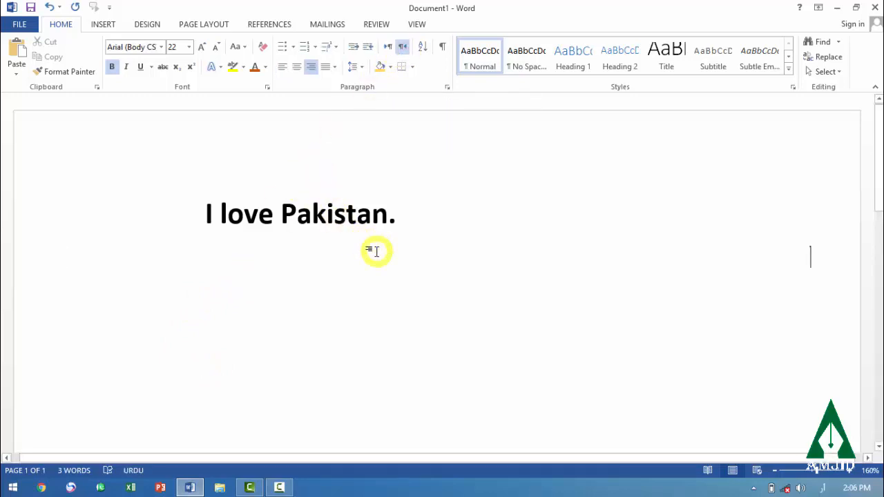
{"action": "type", "text": "ام"}
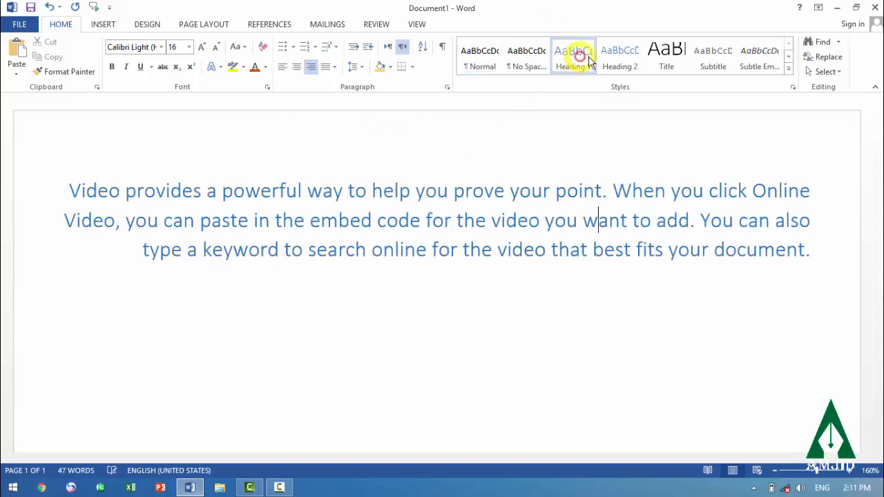
Apply the Heading 2 style to the paragraph, and change it to the No Spacing style
{"action": "left_click", "coordinate": [620, 57]}
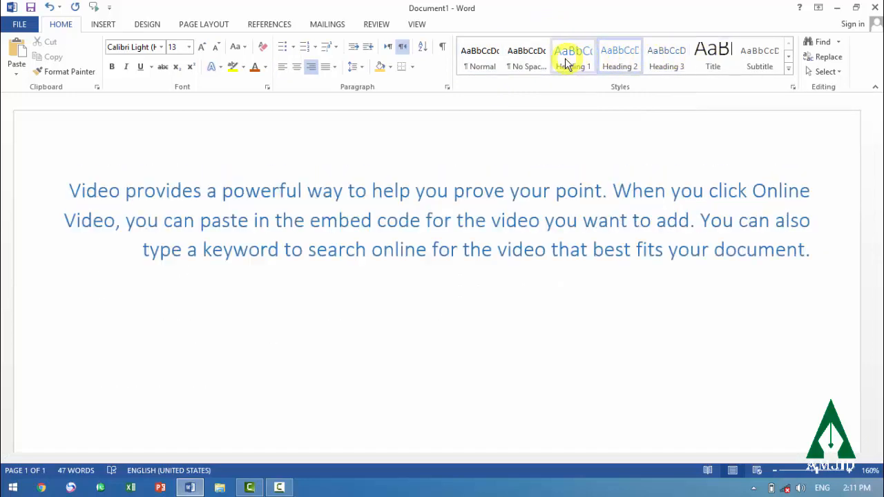
{"action": "left_click", "coordinate": [526, 62]}
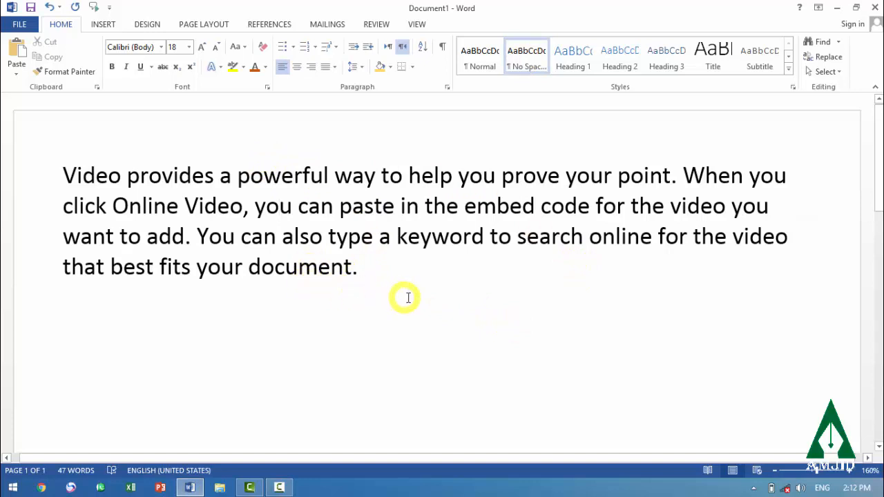
Search the document for the word "you"
{"action": "left_click", "coordinate": [822, 45]}
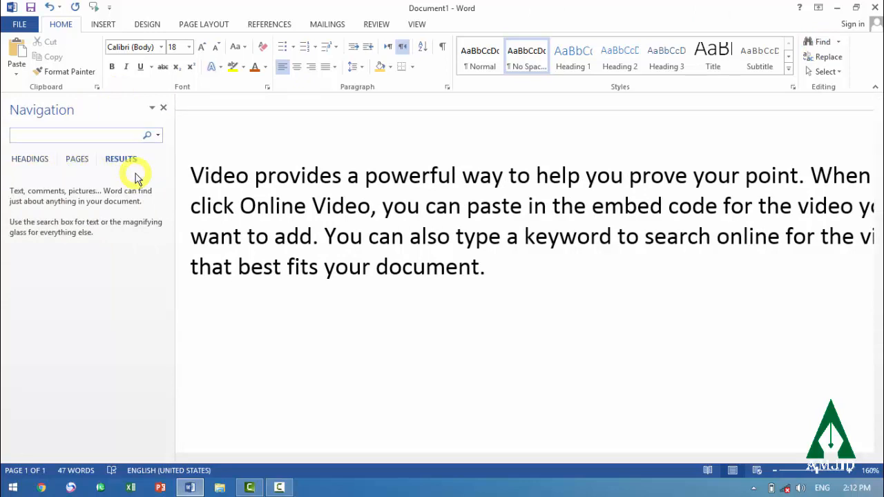
{"action": "type", "text": "yo"}
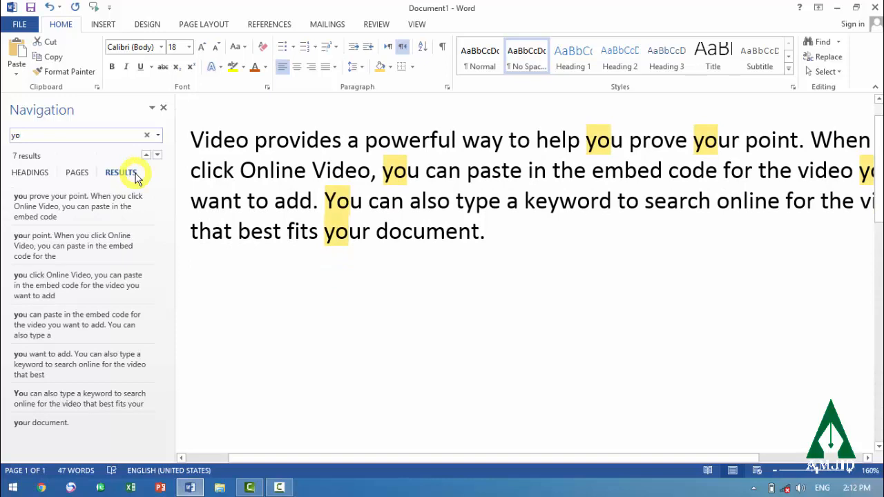
{"action": "type", "text": "u"}
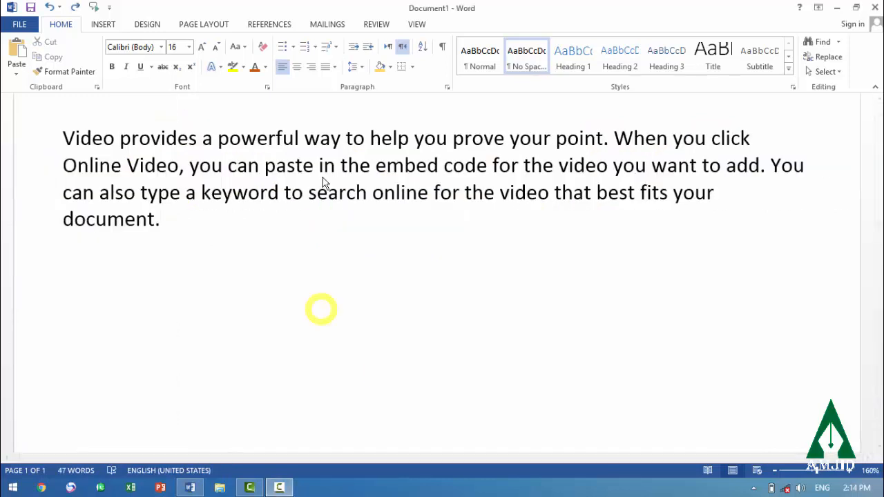
Replace every occurrence of "you" with "he" throughout the document, and close the Find and Replace dialog
{"action": "left_click", "coordinate": [824, 59]}
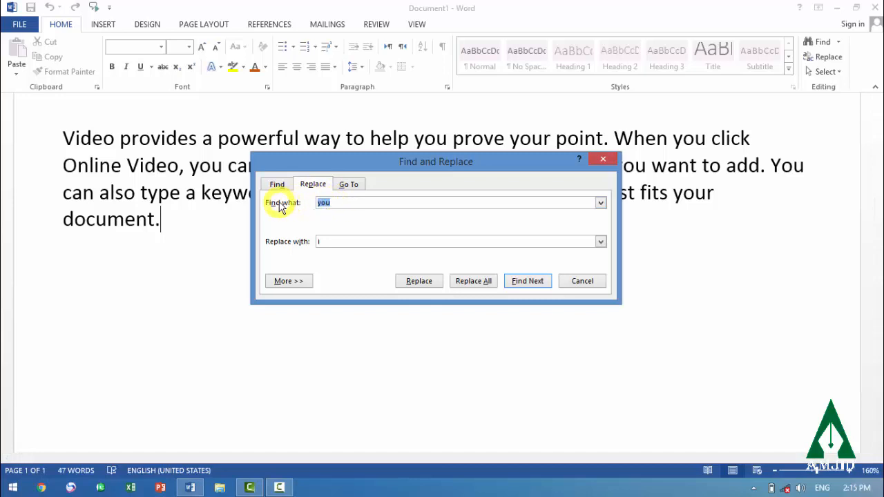
{"action": "left_click", "coordinate": [339, 202]}
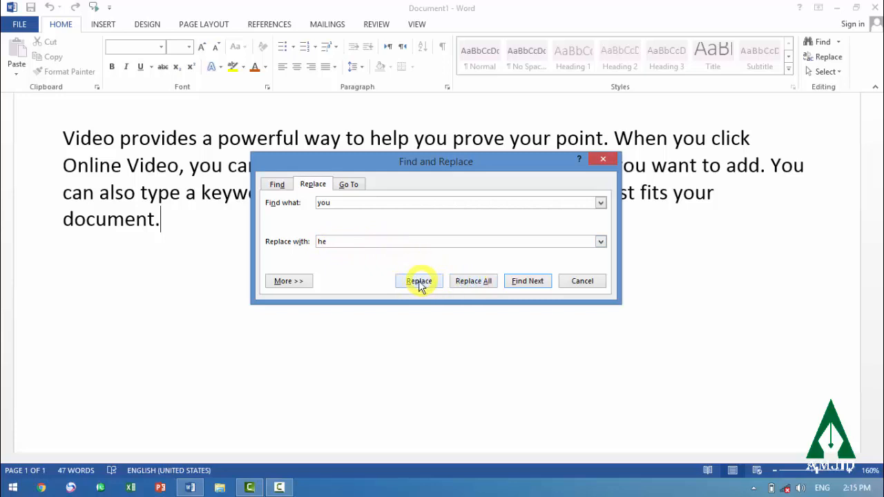
{"action": "left_click", "coordinate": [474, 283]}
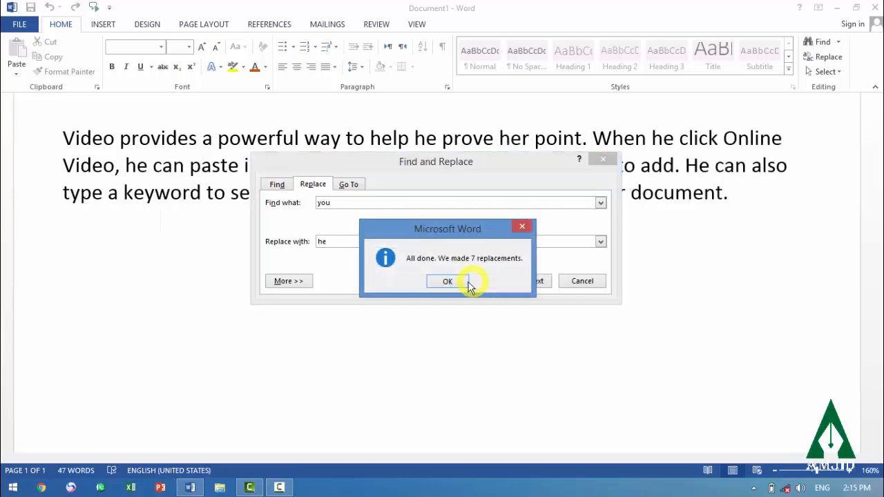
{"action": "left_click", "coordinate": [447, 282]}
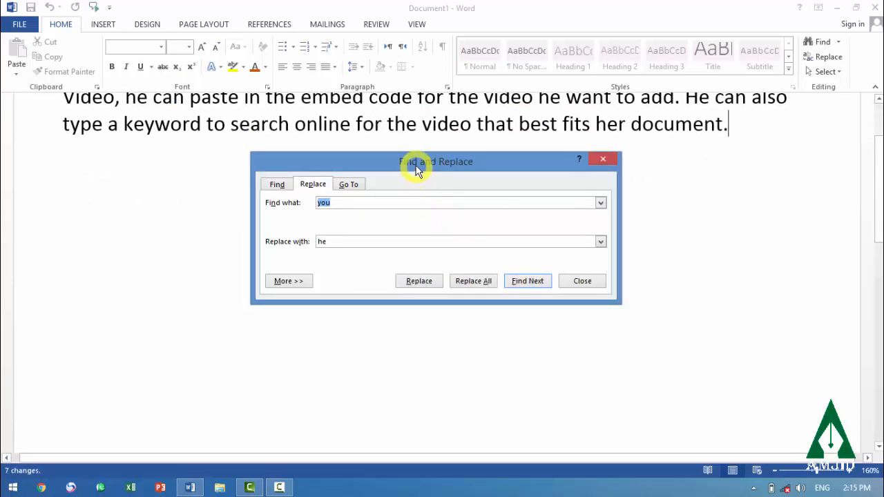
{"action": "left_click_drag", "start_coordinate": [416, 166], "coordinate": [451, 264]}
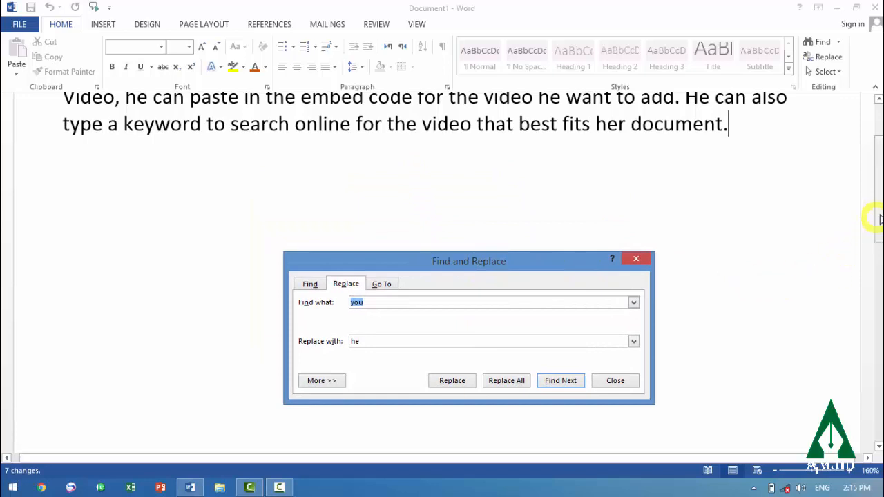
{"action": "key", "text": "Escape"}
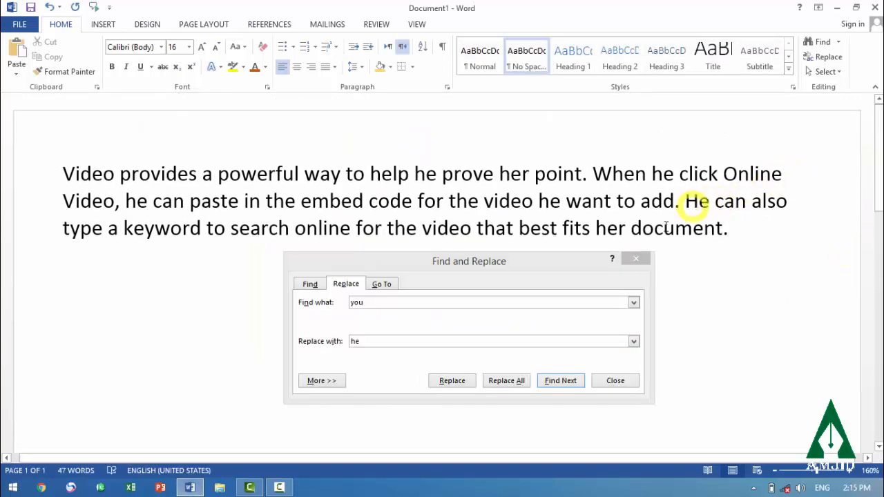
{"action": "left_click", "coordinate": [613, 380]}
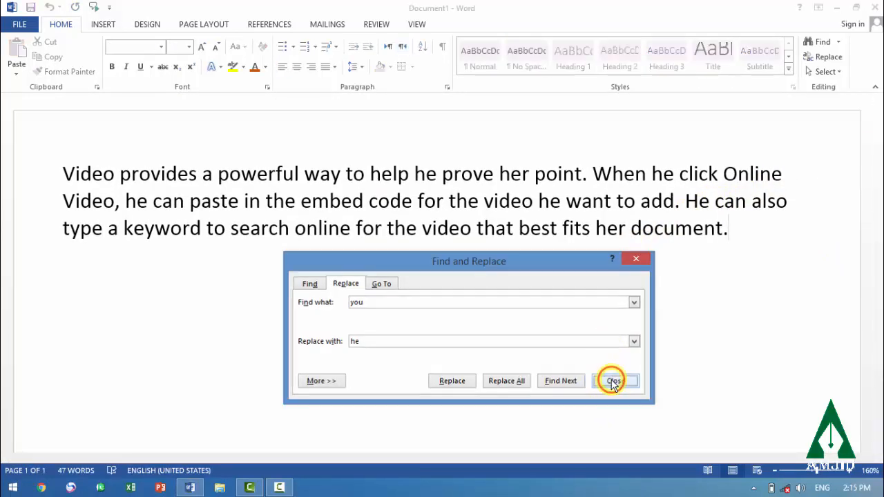